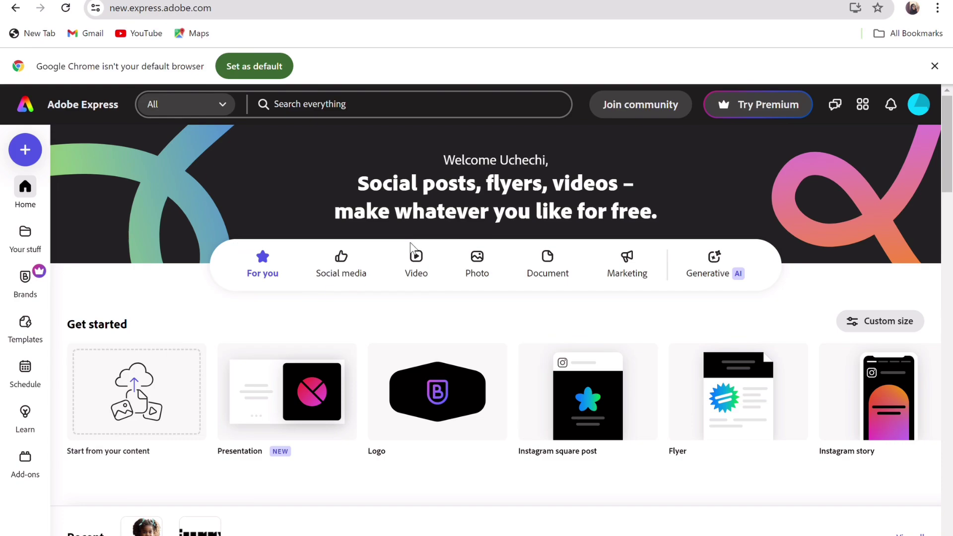
Open Adobe Express's Animate from audio tool from the Video category to load a character
{"action": "left_click", "coordinate": [426, 272]}
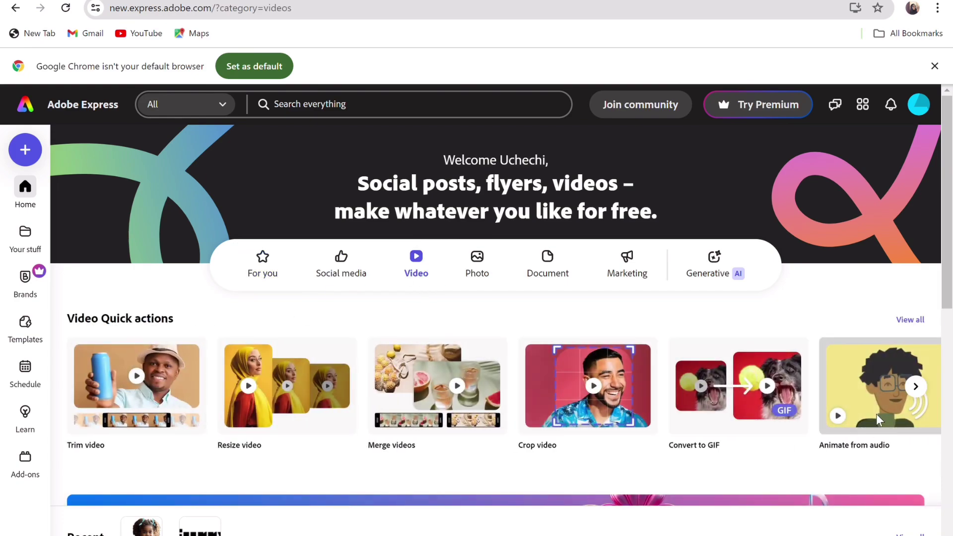
{"action": "left_click", "coordinate": [874, 419]}
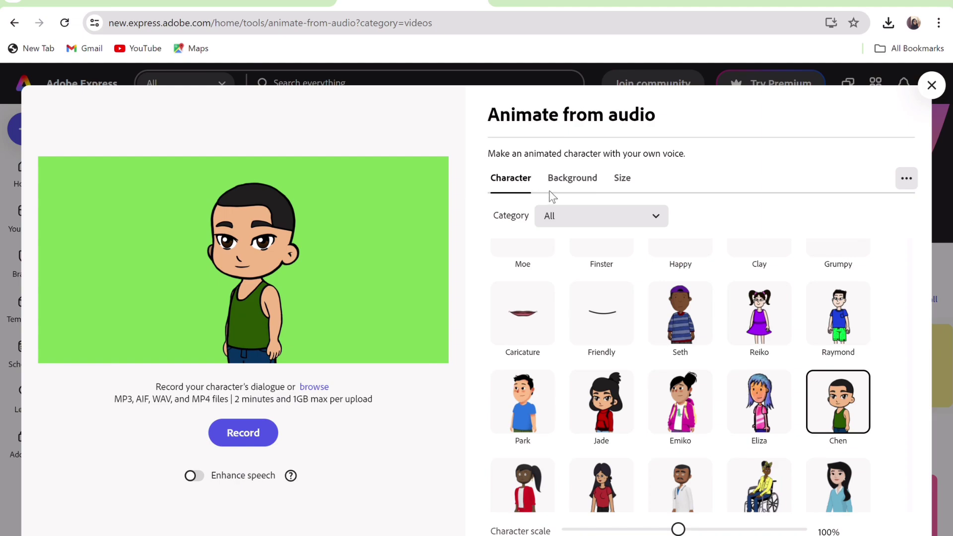
Browse the Classroom backdrops, then return the background to plain Color and Transparent
{"action": "left_click", "coordinate": [550, 191]}
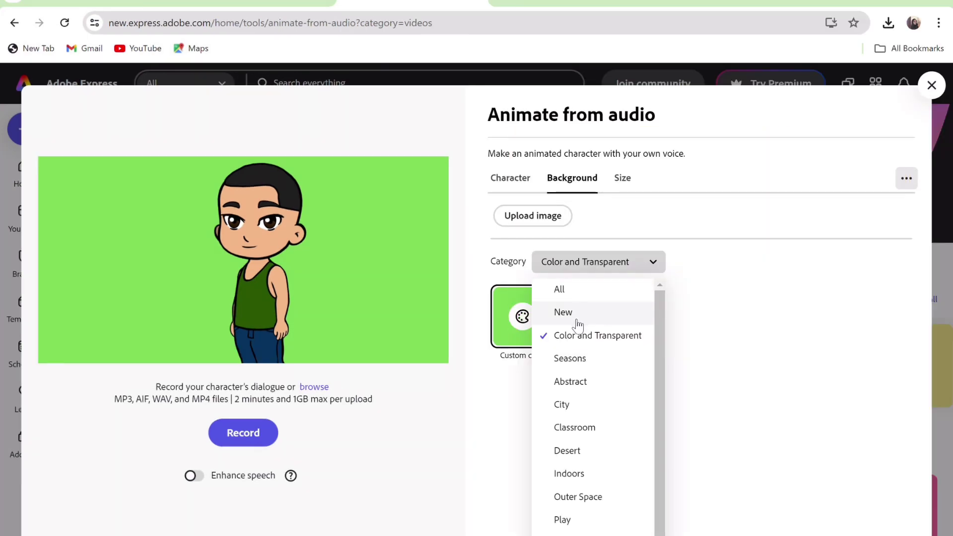
{"action": "left_click", "coordinate": [580, 430]}
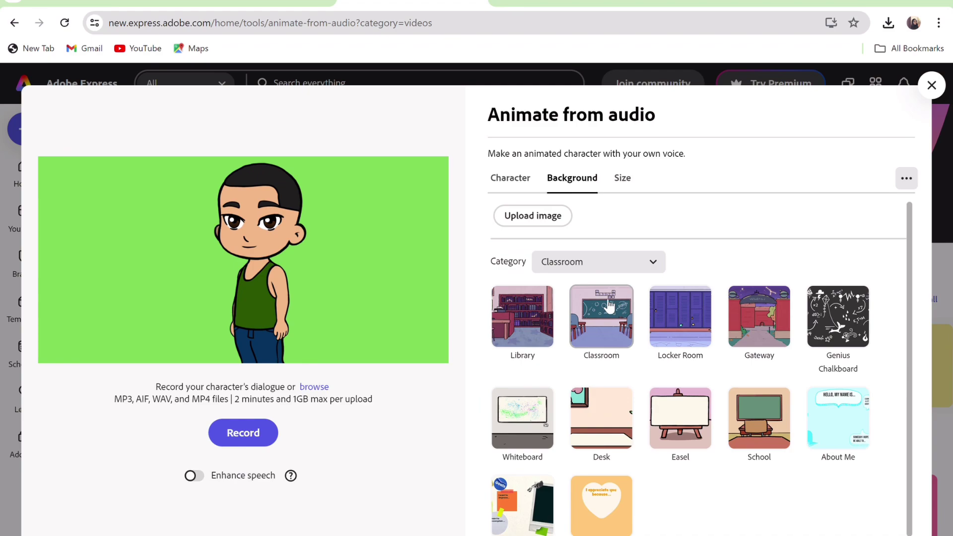
{"action": "left_click", "coordinate": [654, 267]}
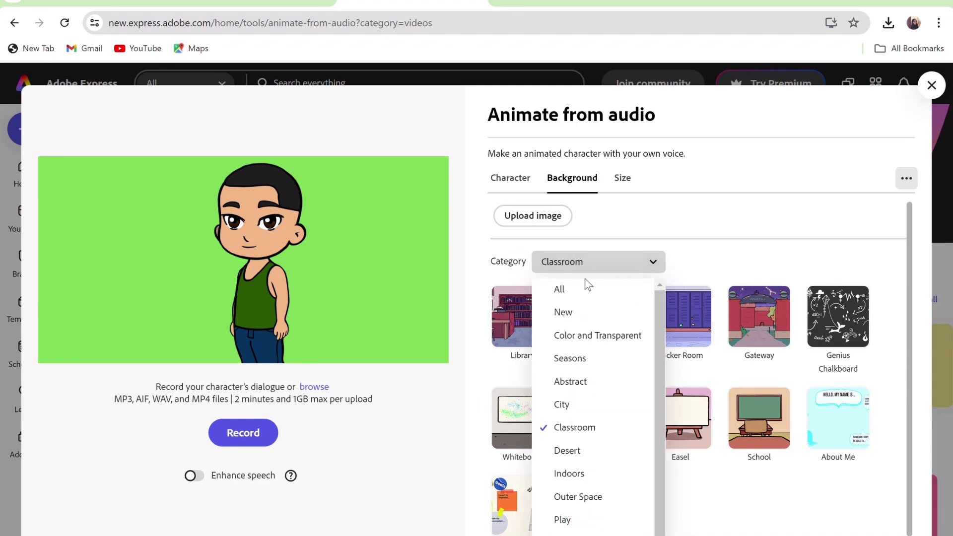
{"action": "left_click", "coordinate": [604, 342]}
Bring up the output size presets, with Landscape selected
{"action": "left_click", "coordinate": [621, 177]}
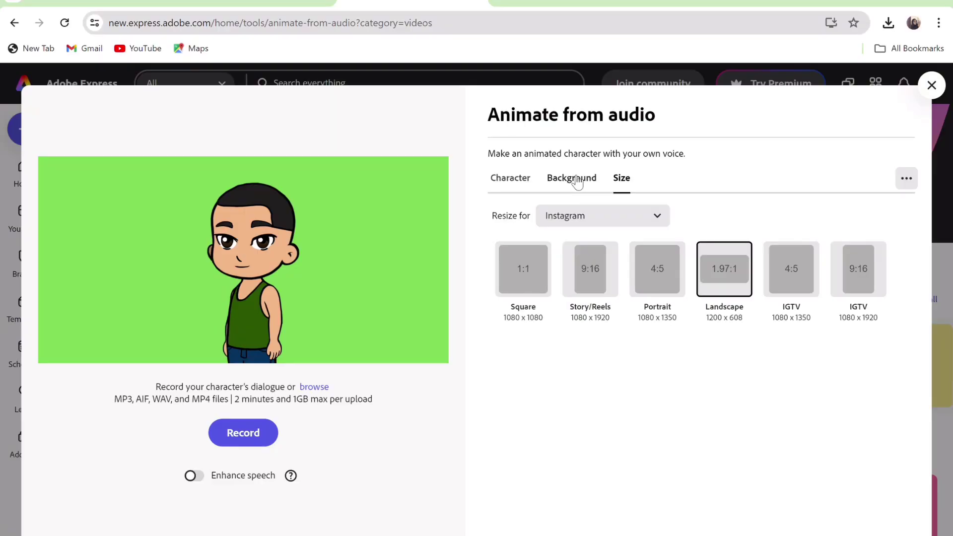
{"action": "left_click", "coordinate": [576, 179]}
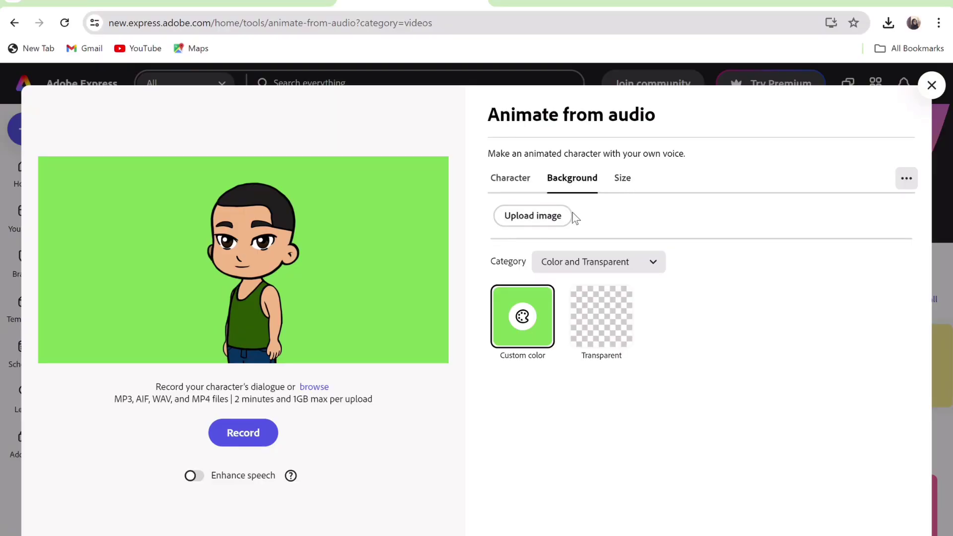
{"action": "left_click", "coordinate": [626, 182]}
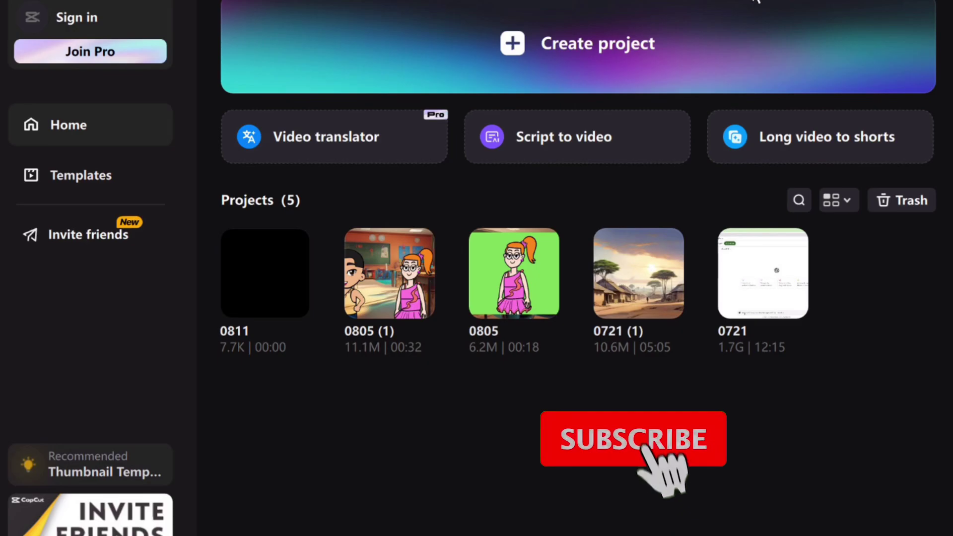
Start a new empty CapCut project
{"action": "left_click", "coordinate": [756, 2]}
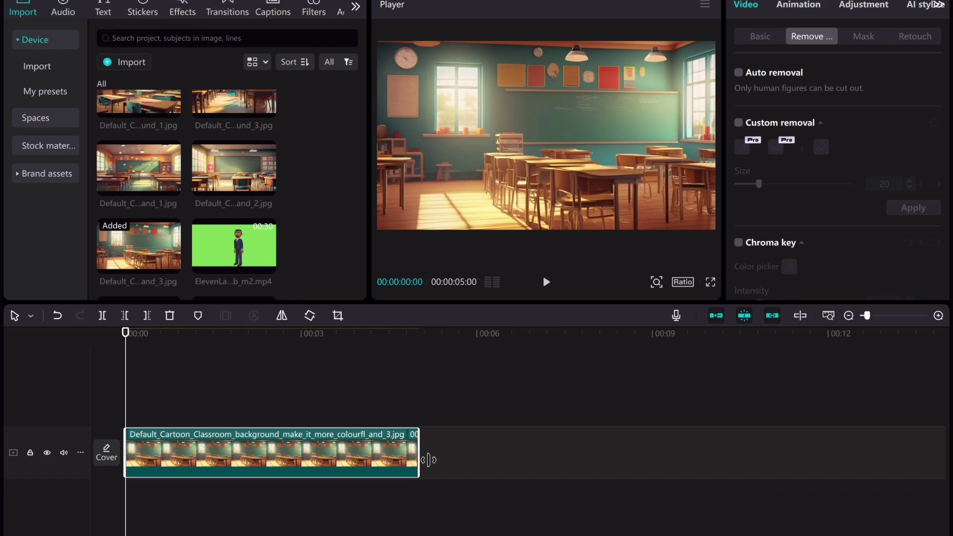
Lengthen the classroom background clip from 5 seconds to 00:00:07:25
{"action": "left_click_drag", "start_coordinate": [425, 456], "coordinate": [591, 441]}
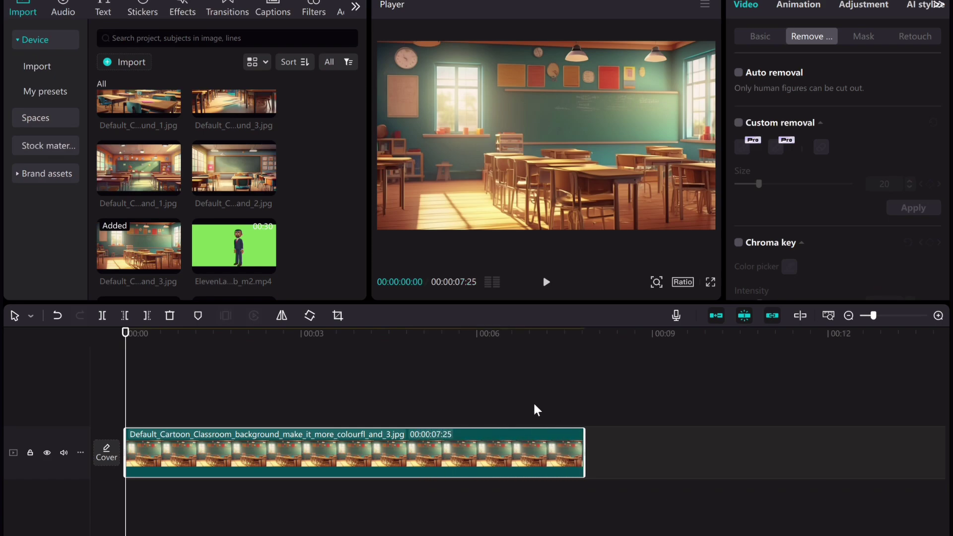
{"action": "left_click_drag", "start_coordinate": [362, 184], "coordinate": [365, 209]}
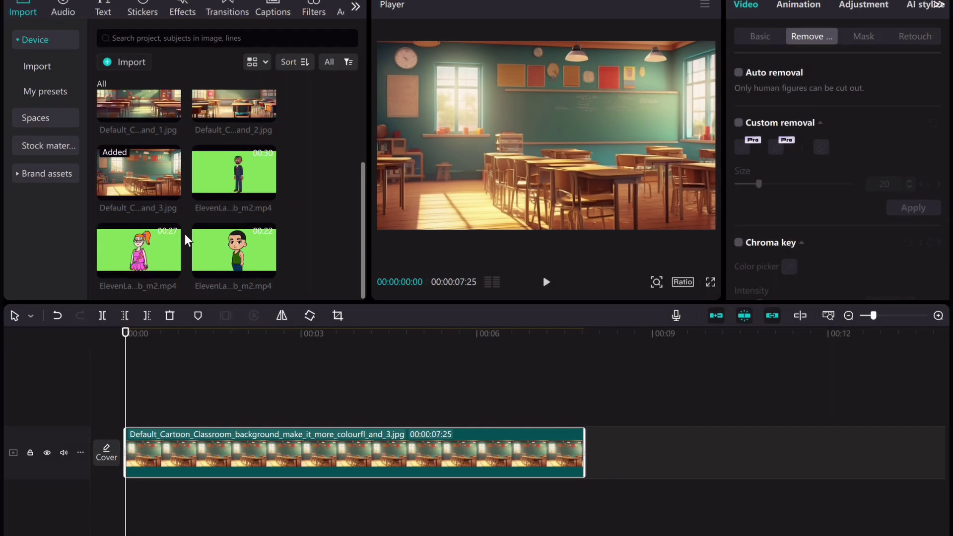
Preview and add the 26-second girl green-screen clip, placing it on a track above the background
{"action": "mouse_move", "coordinate": [148, 270]}
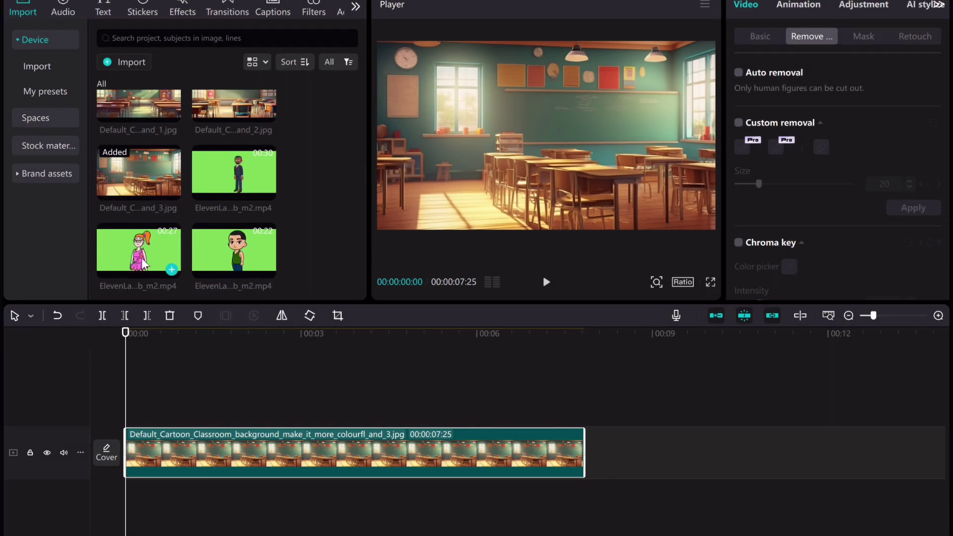
{"action": "left_click", "coordinate": [141, 258]}
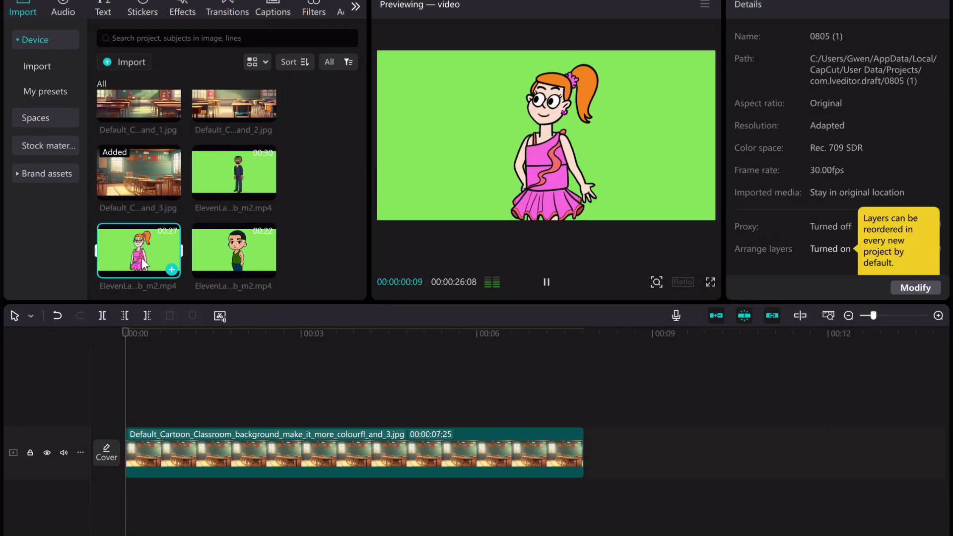
{"action": "left_click", "coordinate": [173, 270]}
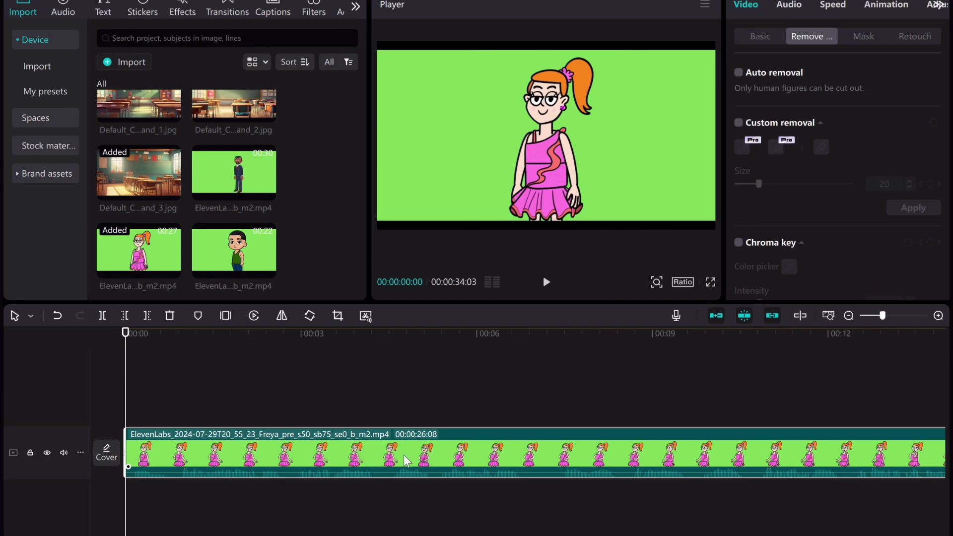
{"action": "left_click_drag", "start_coordinate": [407, 460], "coordinate": [401, 398]}
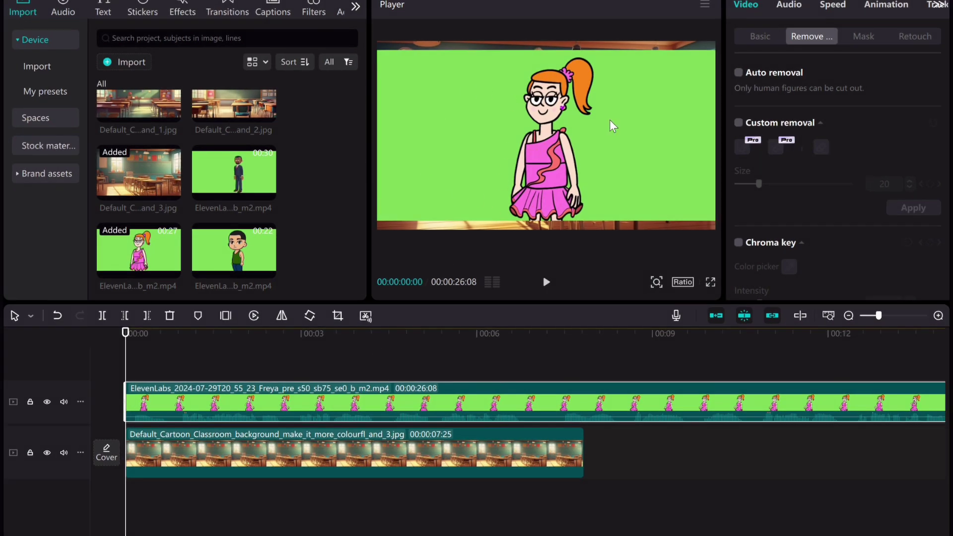
Chroma-key the green out of the girl clip, move her right, and split at 00:00:04:17
{"action": "left_click", "coordinate": [739, 243]}
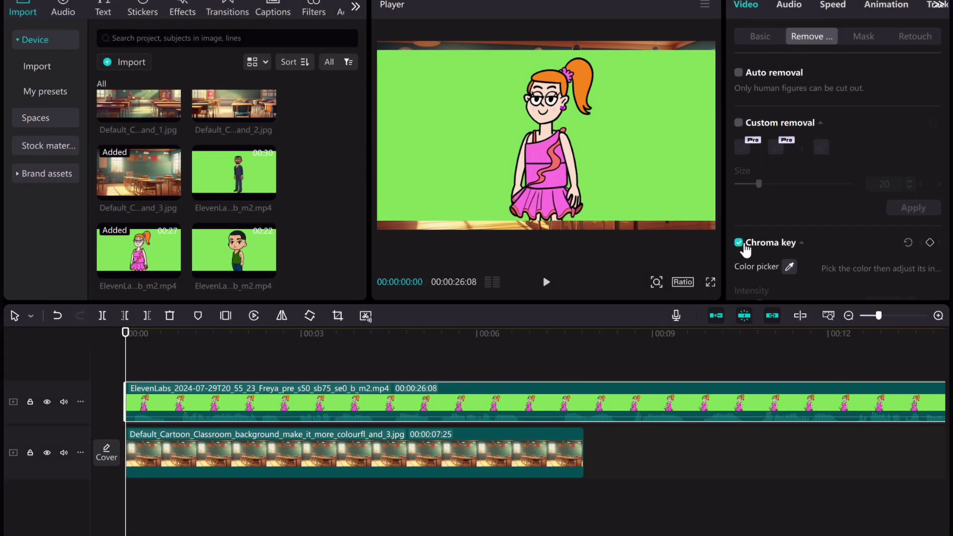
{"action": "left_click", "coordinate": [789, 267]}
{"action": "left_click", "coordinate": [697, 192]}
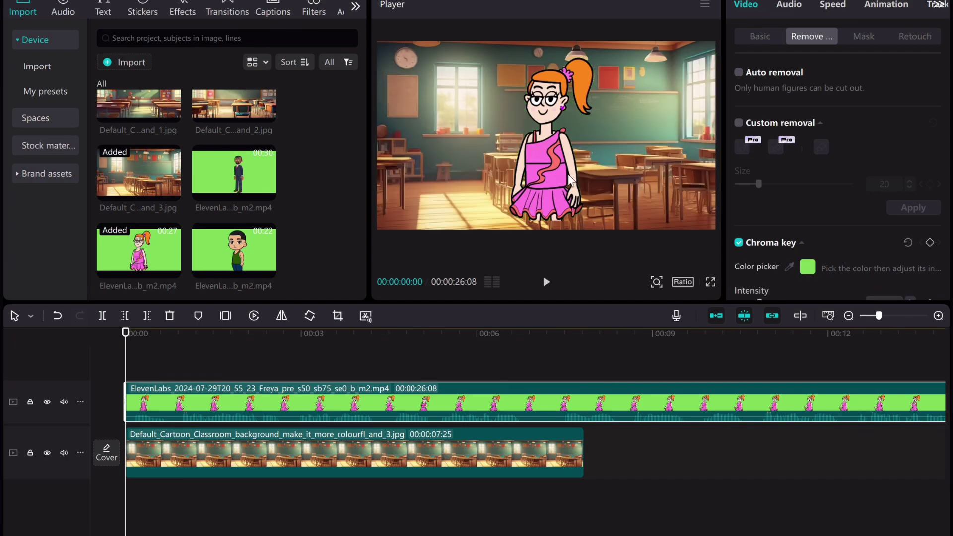
{"action": "left_click_drag", "start_coordinate": [576, 186], "coordinate": [614, 204]}
{"action": "left_click", "coordinate": [407, 451]}
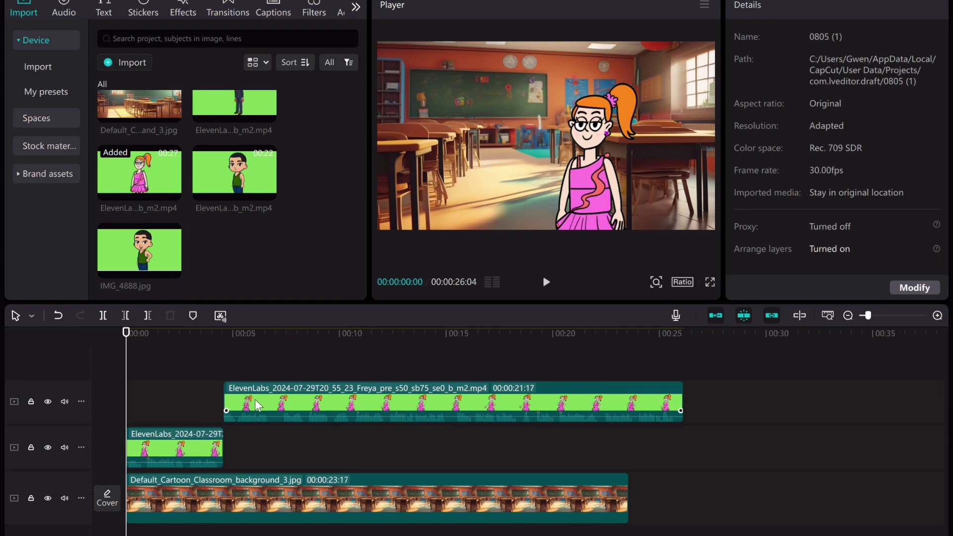
Place the girl's second 21:17 clip on her overlay track, starting near 15 seconds
{"action": "left_click_drag", "start_coordinate": [292, 415], "coordinate": [453, 445]}
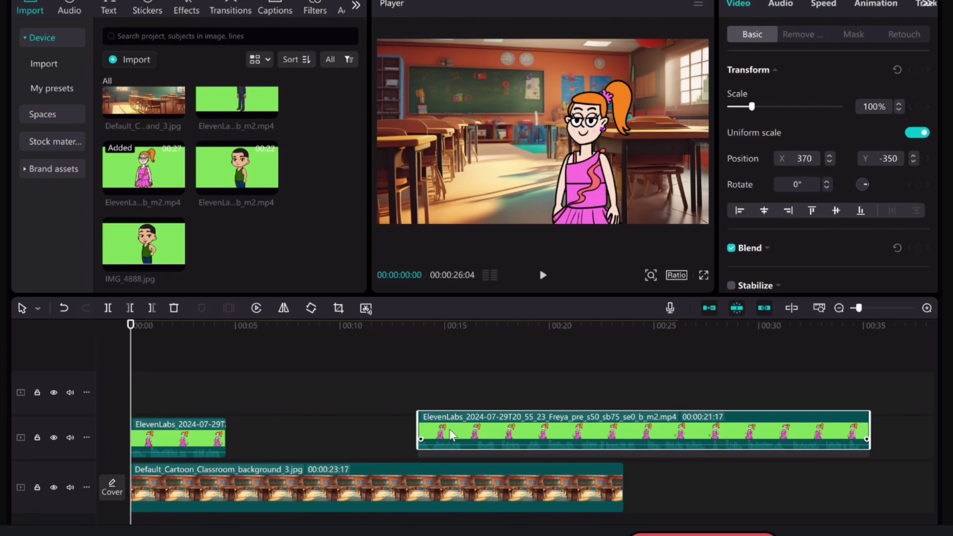
{"action": "left_click_drag", "start_coordinate": [451, 435], "coordinate": [467, 436]}
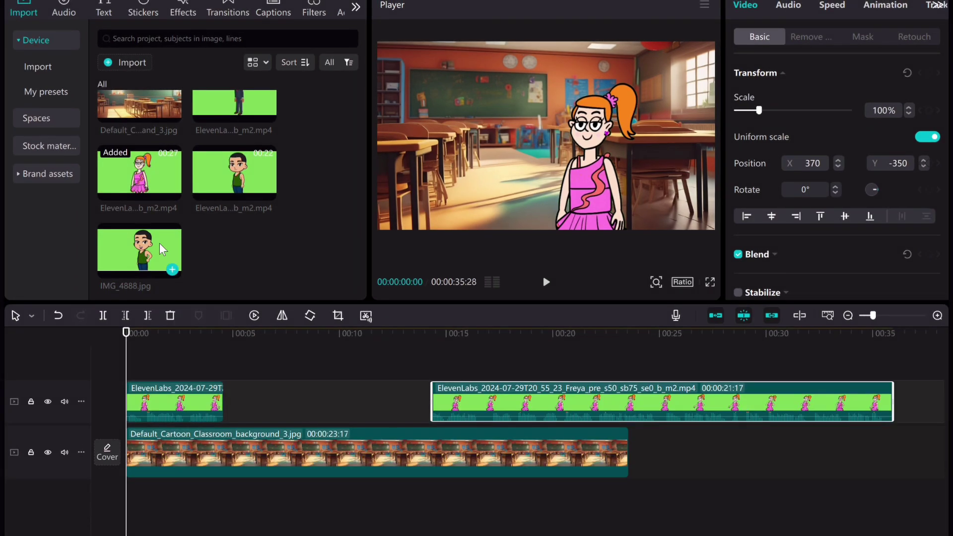
Add IMG_4888 as a 5-second clip on a new top track and set the playhead to 00:02:18
{"action": "left_click", "coordinate": [173, 269]}
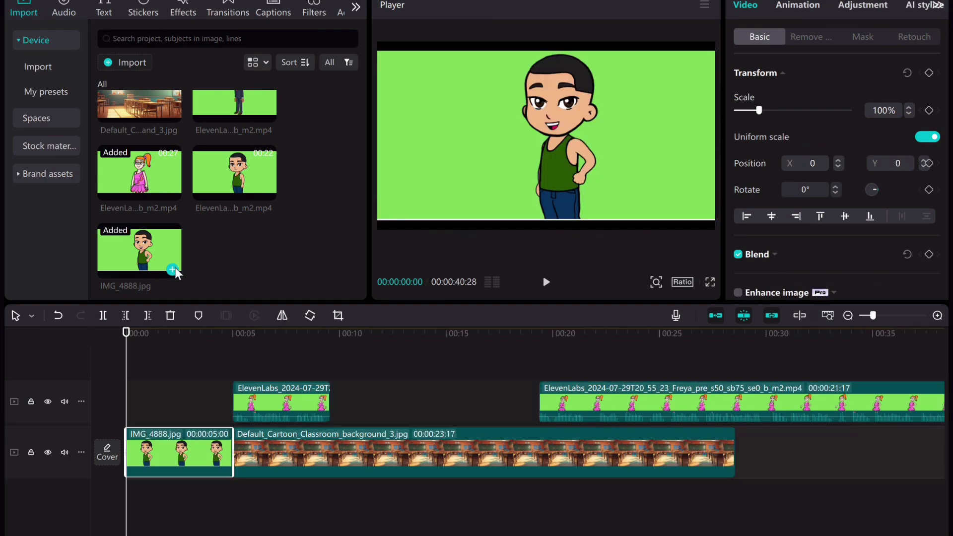
{"action": "left_click_drag", "start_coordinate": [184, 457], "coordinate": [184, 360]}
{"action": "left_click", "coordinate": [185, 361]}
Turn on Chroma key for the IMG_4888 clip and sample its green background to remove it
{"action": "left_click", "coordinate": [184, 387]}
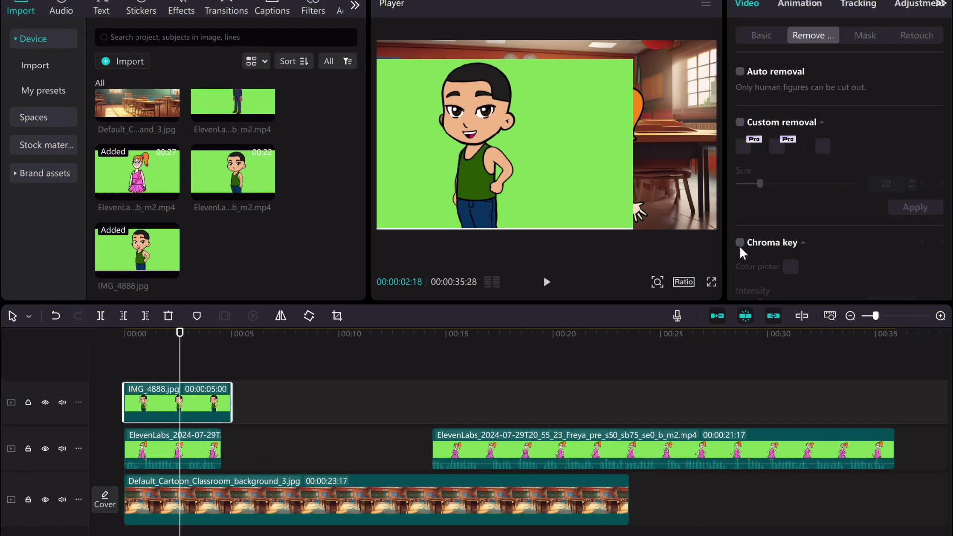
{"action": "left_click", "coordinate": [743, 244]}
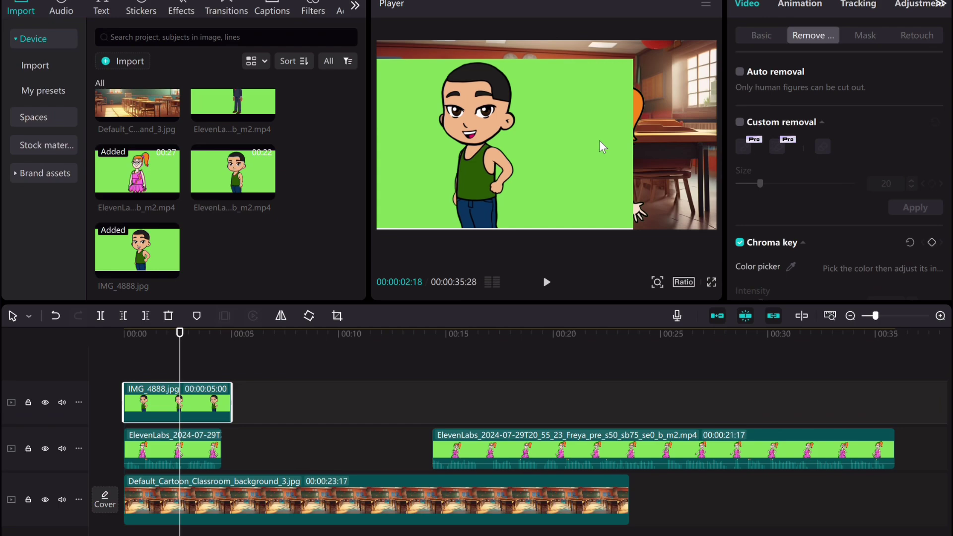
{"action": "left_click", "coordinate": [790, 266]}
{"action": "left_click", "coordinate": [653, 173]}
{"action": "left_click", "coordinate": [595, 166]}
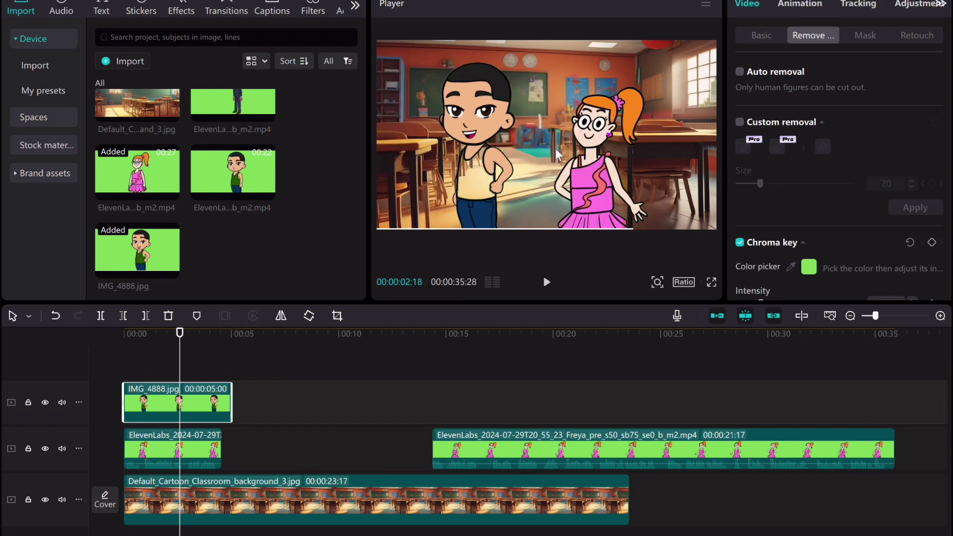
Mirror the boy horizontally and position him at the left of the classroom
{"action": "left_click_drag", "start_coordinate": [476, 128], "coordinate": [439, 132]}
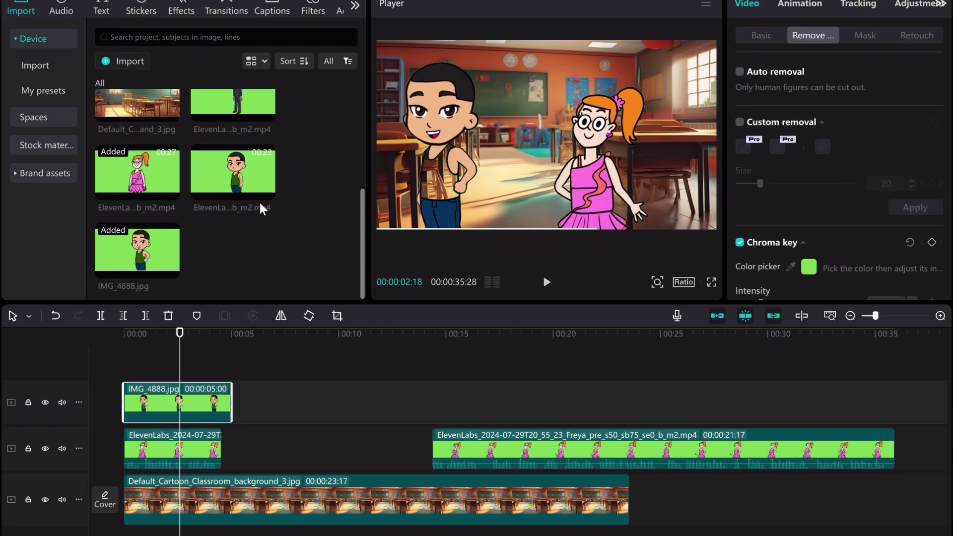
{"action": "left_click", "coordinate": [281, 315]}
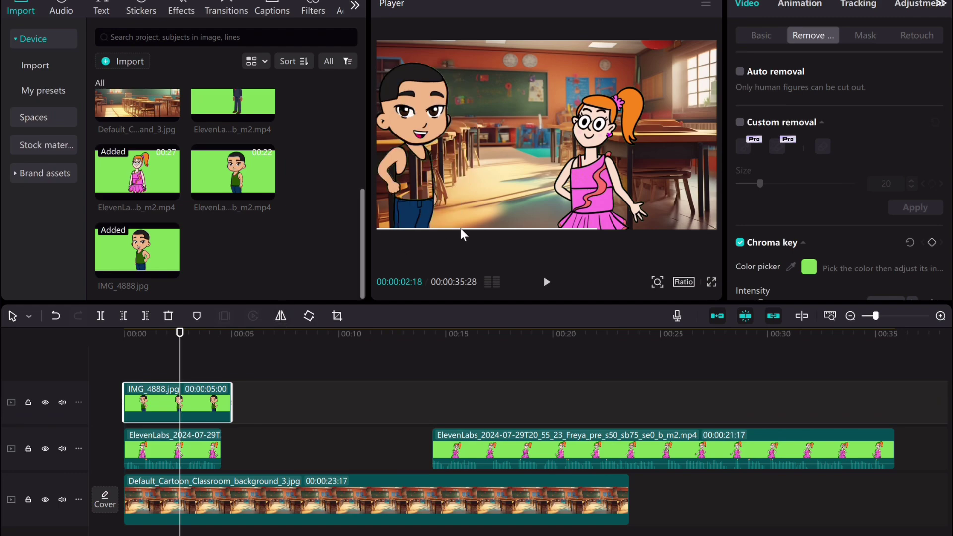
{"action": "left_click_drag", "start_coordinate": [447, 163], "coordinate": [473, 163]}
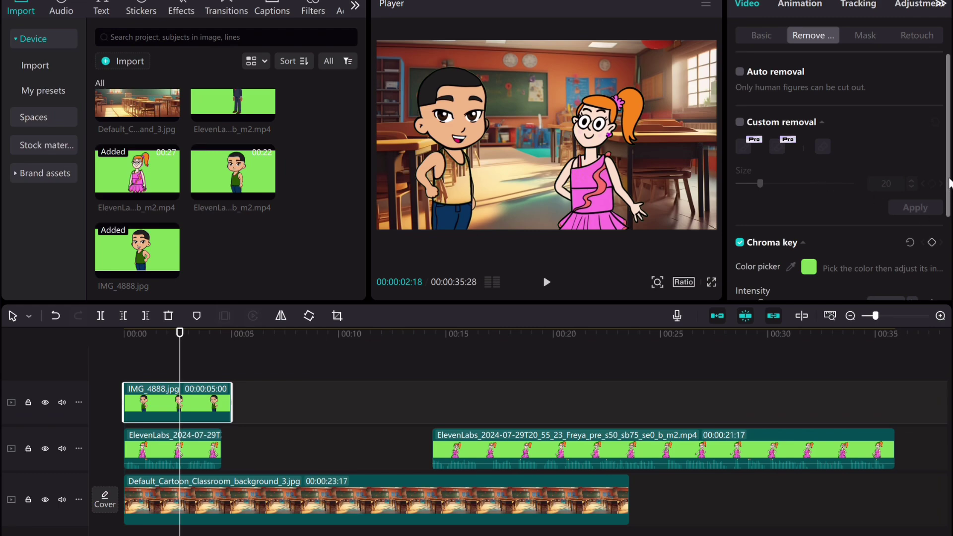
{"action": "scroll", "coordinate": [948, 184], "scroll_direction": "down", "scroll_amount": 2}
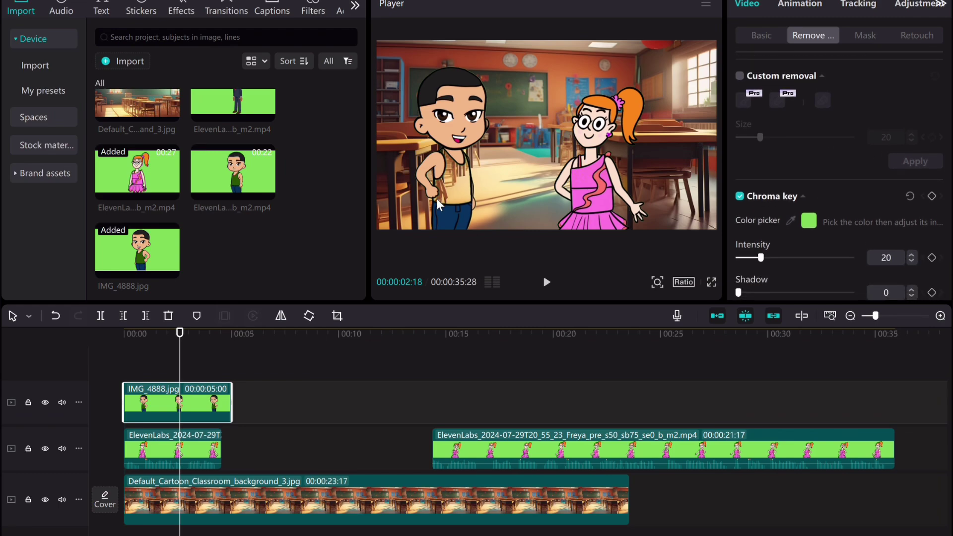
Set the boy's chroma key Intensity to 16 and Shadow to 75
{"action": "left_click_drag", "start_coordinate": [761, 258], "coordinate": [756, 258]}
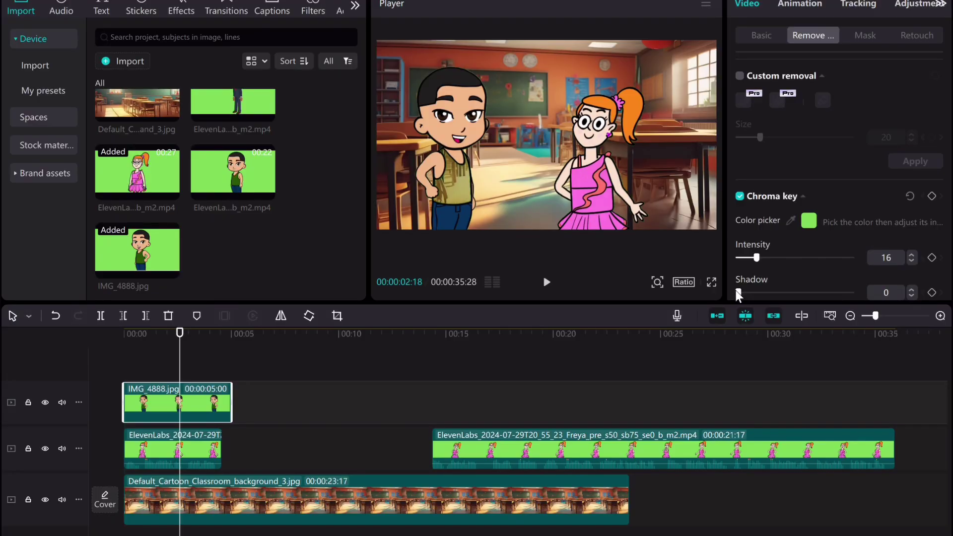
{"action": "left_click_drag", "start_coordinate": [738, 294], "coordinate": [822, 296]}
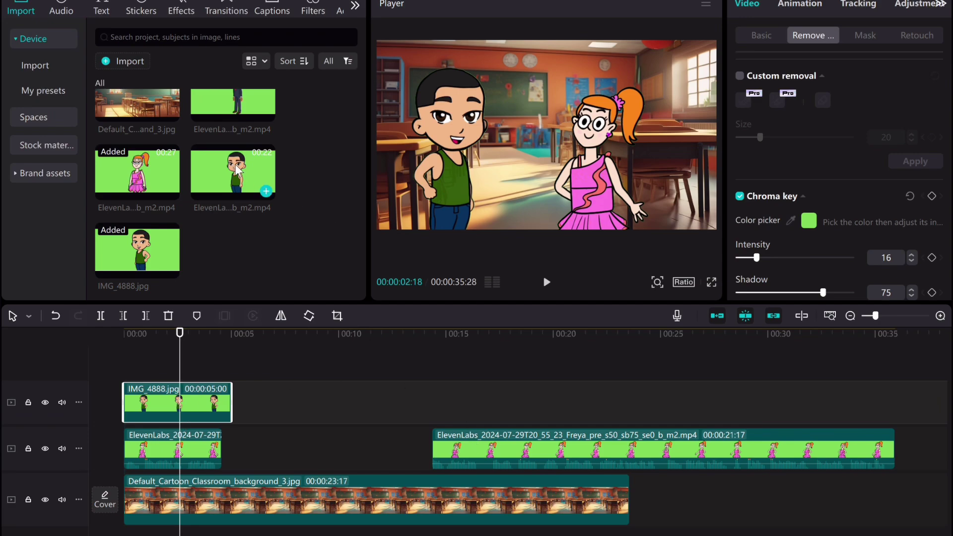
Add the boy's 21:23 ElevenLabs talking clip to the timeline and mirror it
{"action": "left_click", "coordinate": [266, 191]}
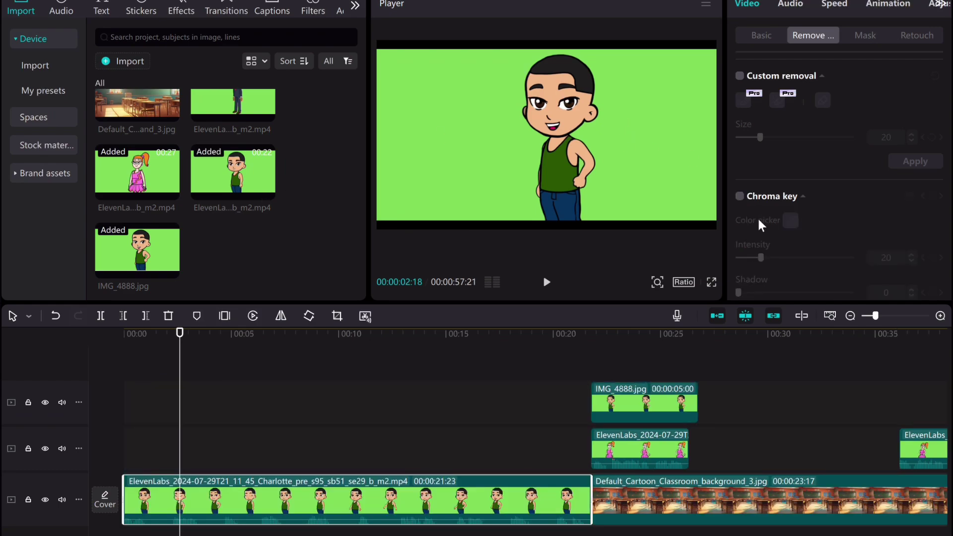
{"action": "left_click", "coordinate": [280, 316]}
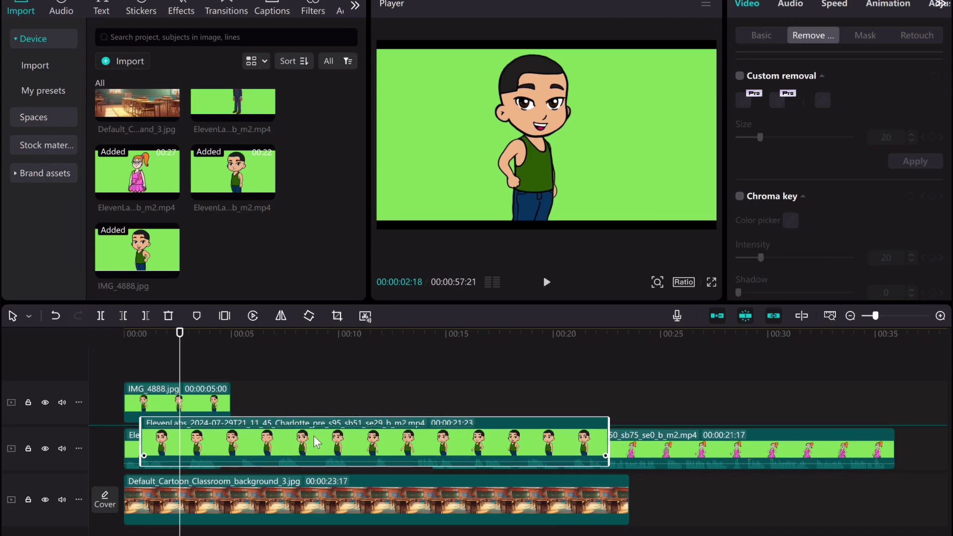